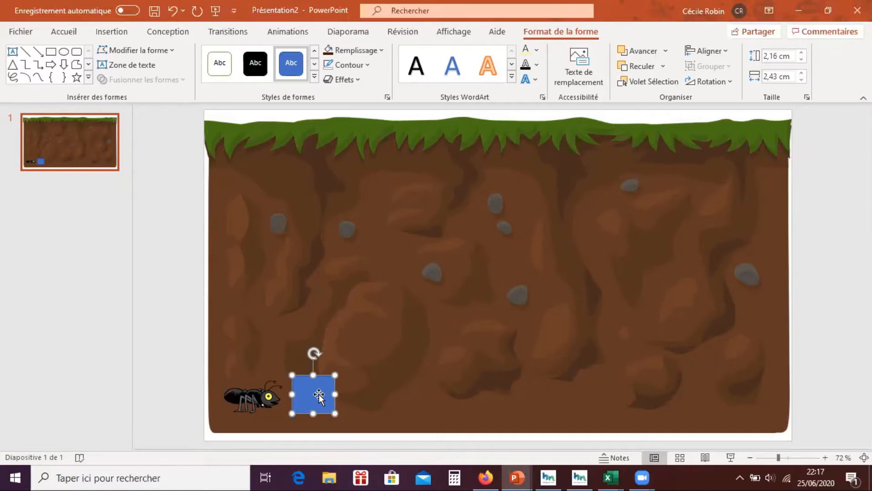
- Label the blue square beside the ant "mur" and fill it with a dark brown sampled from the soil background
type("mur")
left_click(350, 51)
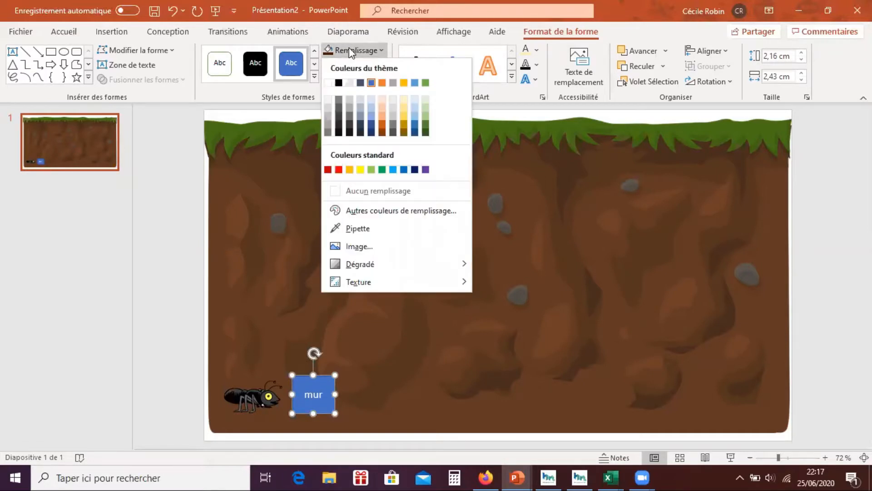
left_click(545, 32)
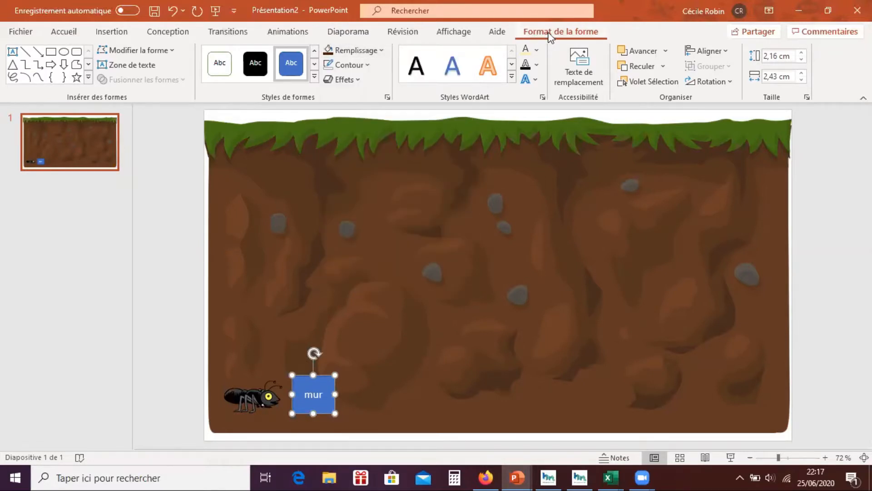
left_click(374, 54)
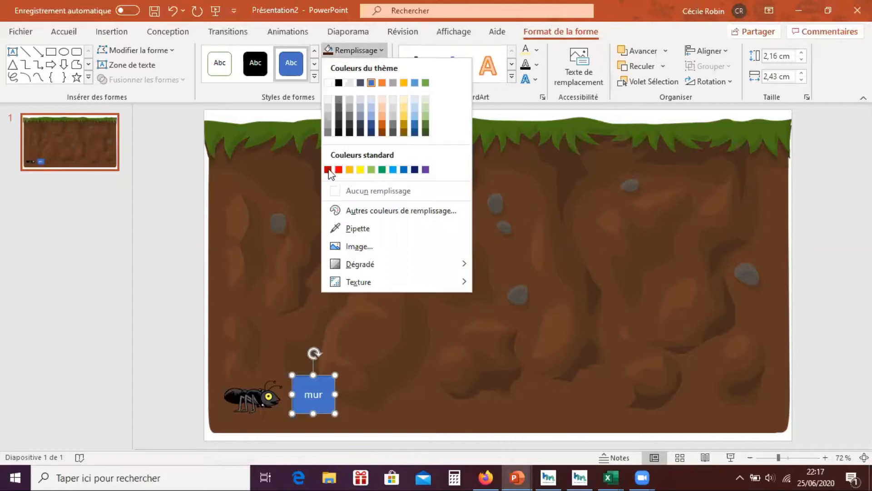
left_click(359, 229)
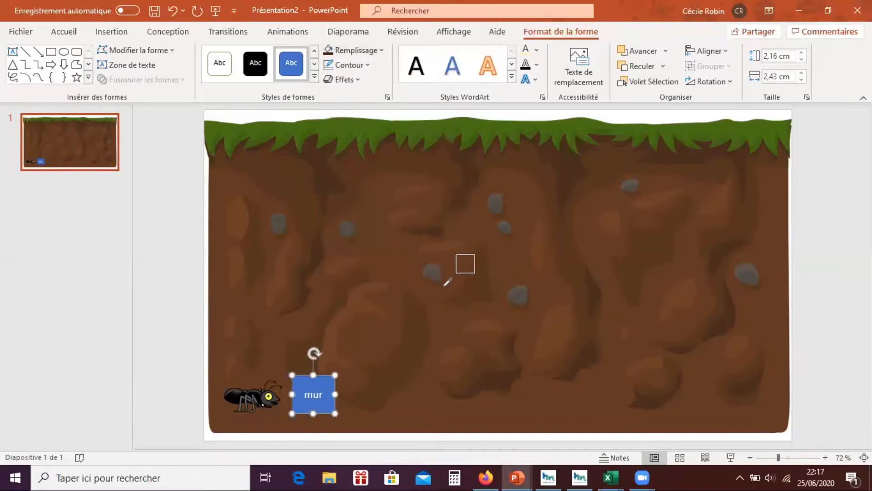
key("Escape")
left_click(593, 293)
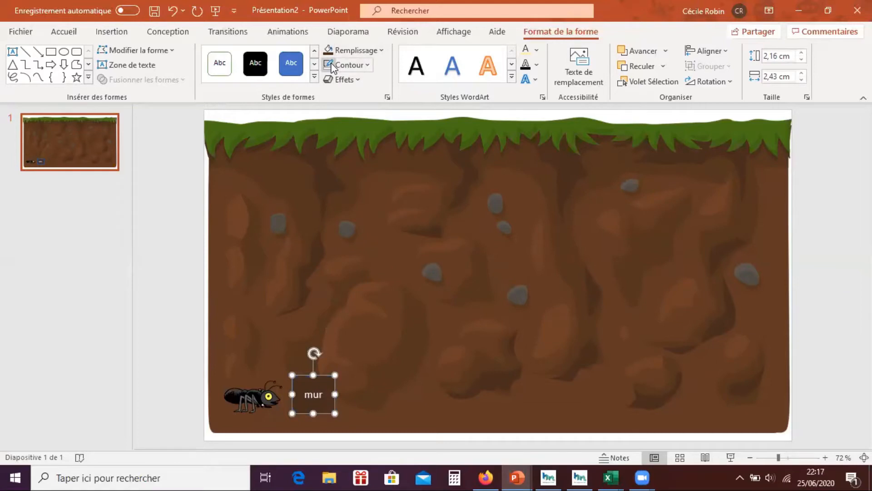
left_click(172, 265)
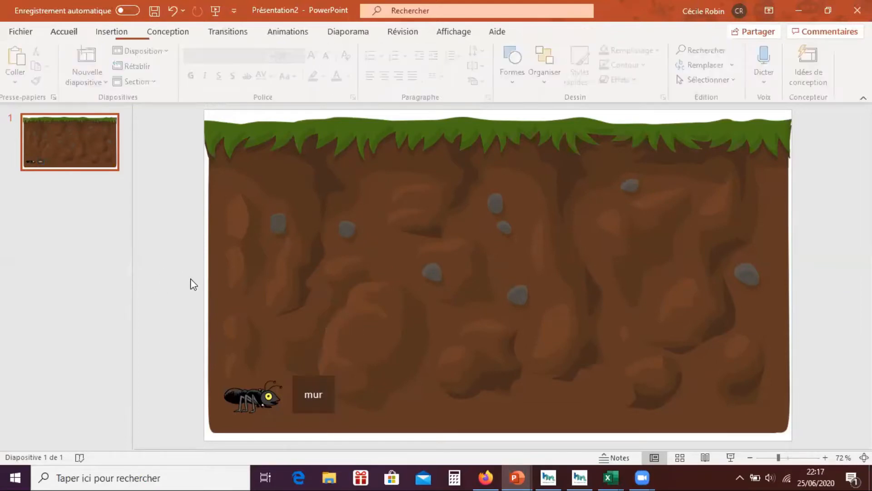
- Duplicate the "mur" square, place the copy directly to its right and change its text to "nuage"
left_click(323, 407)
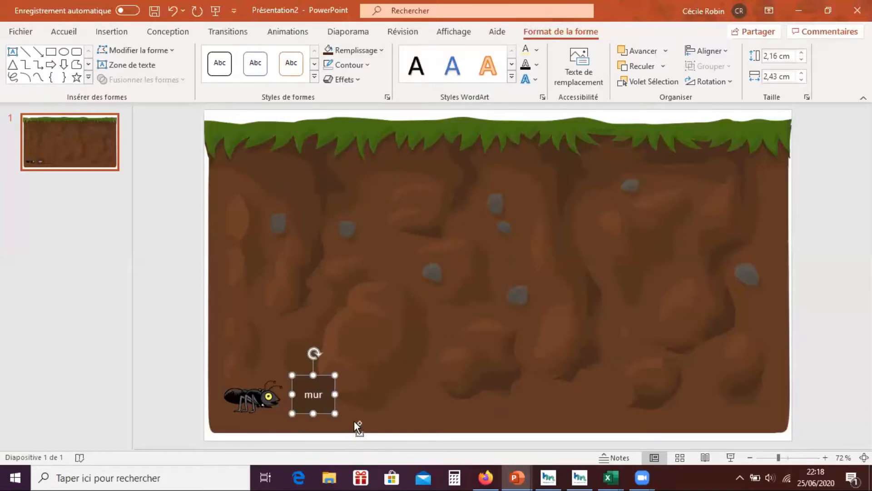
key("ctrl+d")
left_click_drag(330, 423, 365, 411)
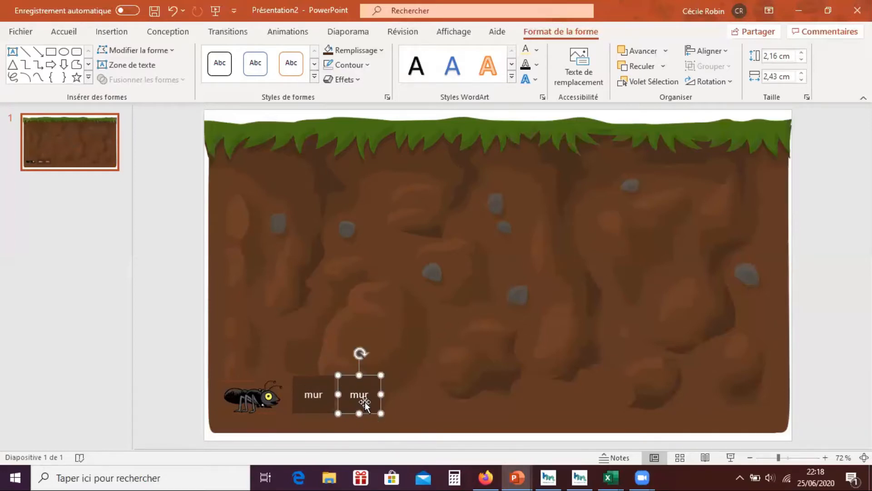
double_click(359, 394)
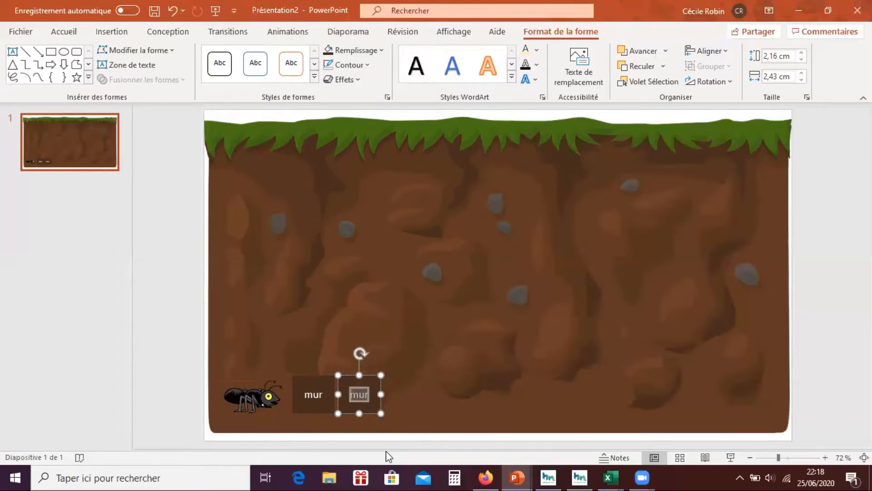
type("nuage")
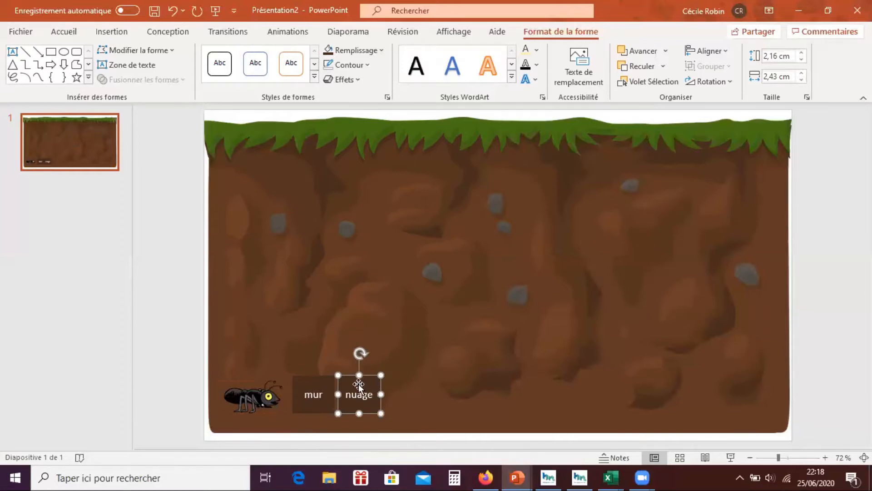
- Apply the Transparence emphasis animation to the "nuage" square
left_click(273, 33)
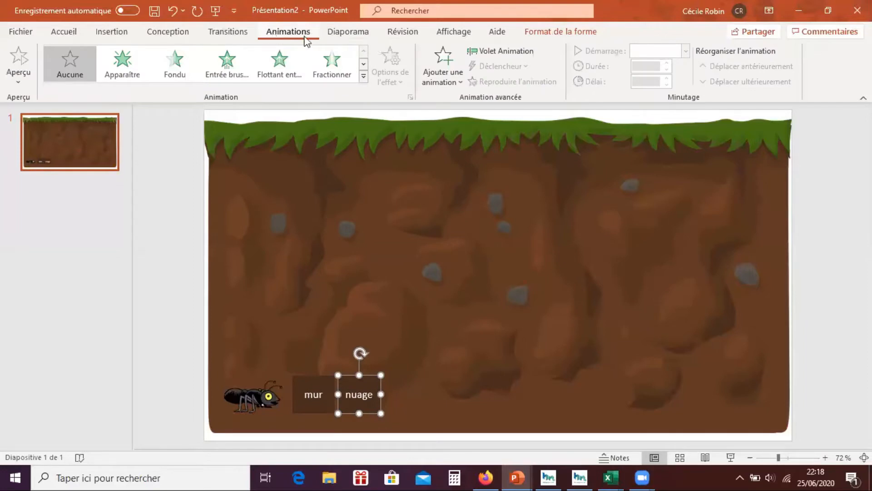
left_click(364, 79)
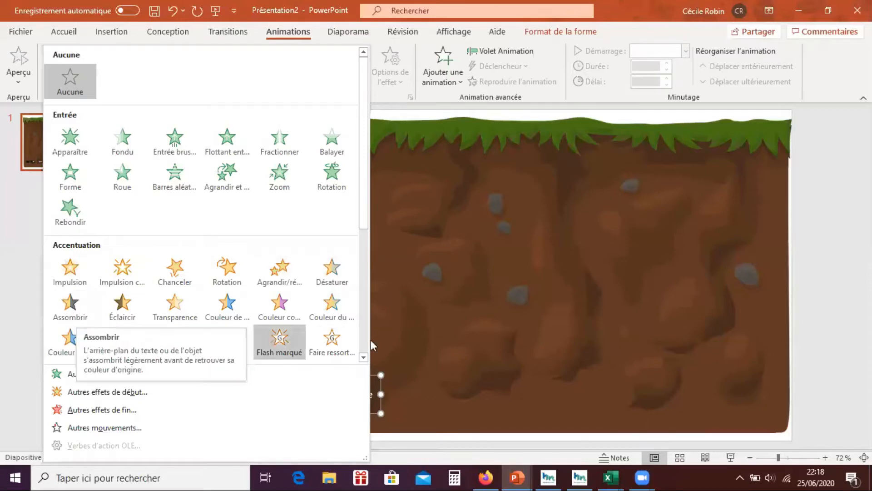
left_click(170, 303)
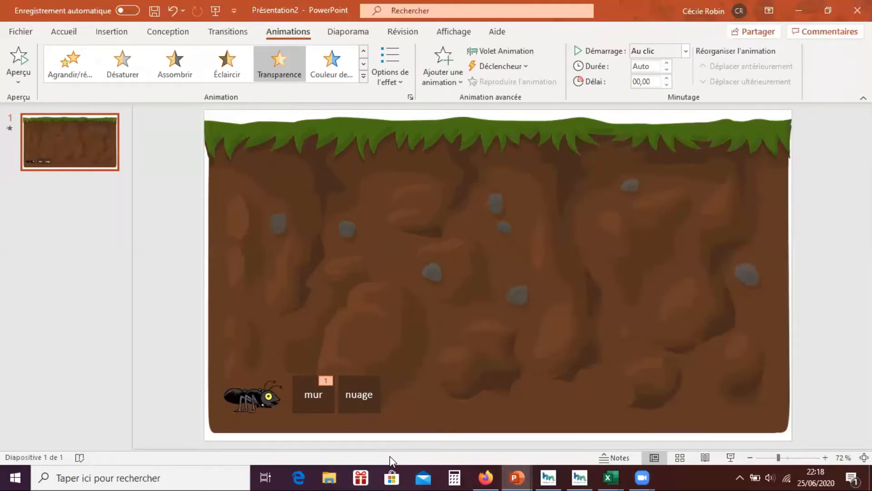
- Select the "nuage" square and display the Selection pane to identify its object name
left_click(369, 407)
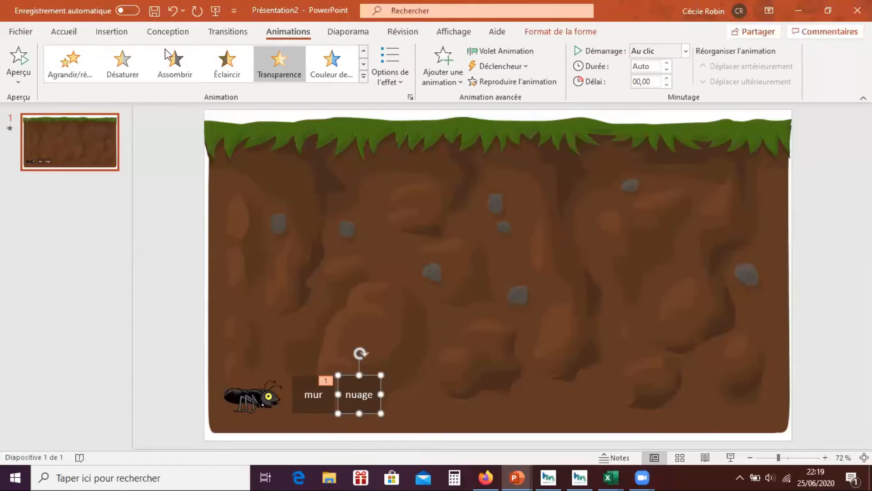
left_click(68, 33)
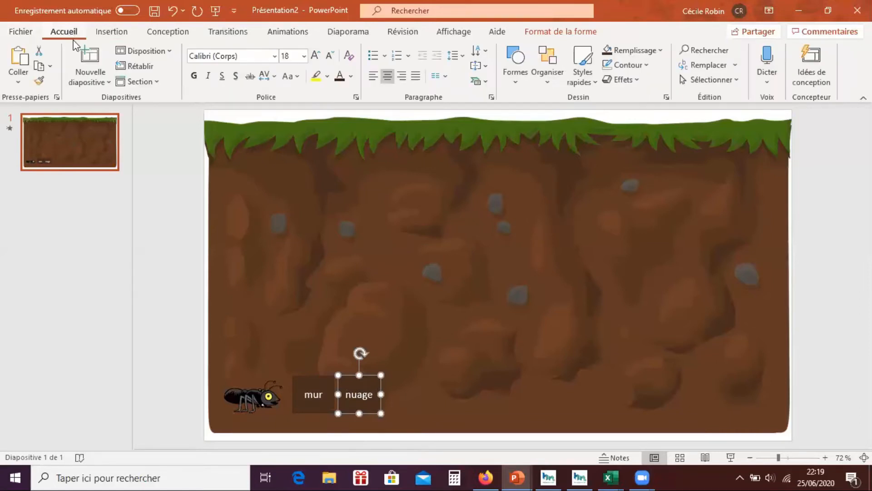
left_click(712, 81)
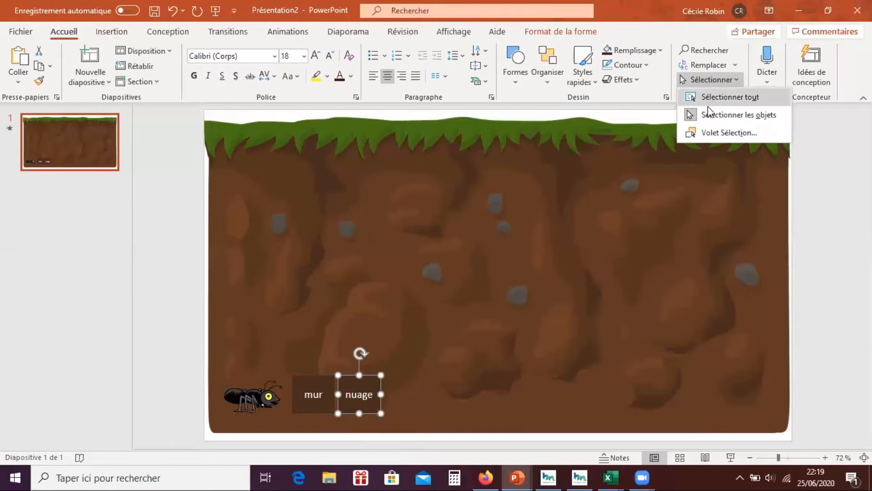
left_click(719, 132)
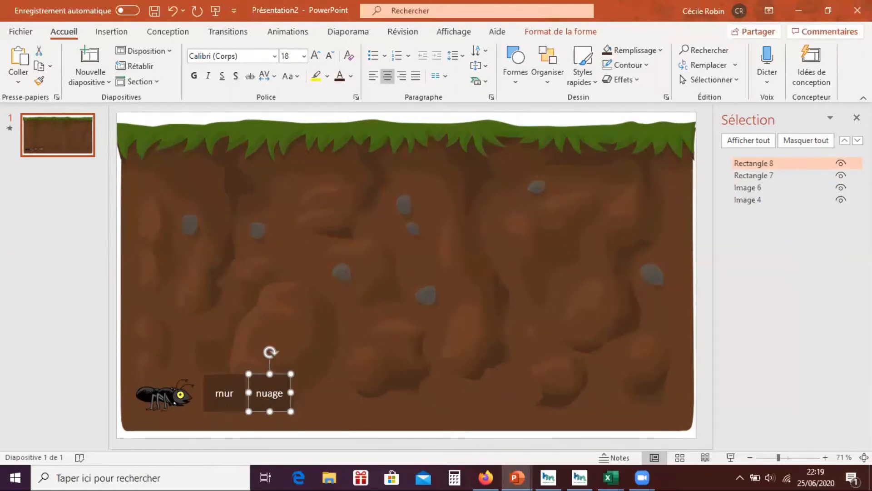
- Set the "nuage" square's transparency animation to be triggered by a click on Rectangle 8
left_click(288, 31)
left_click(279, 64)
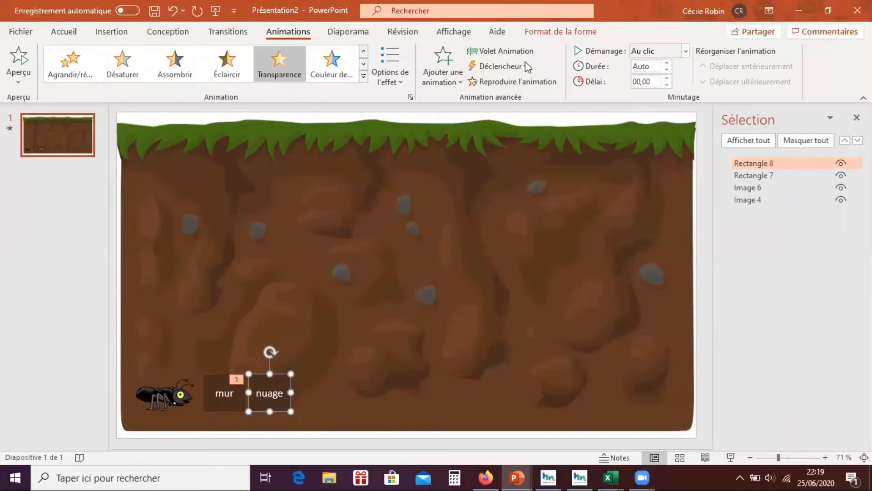
left_click(505, 67)
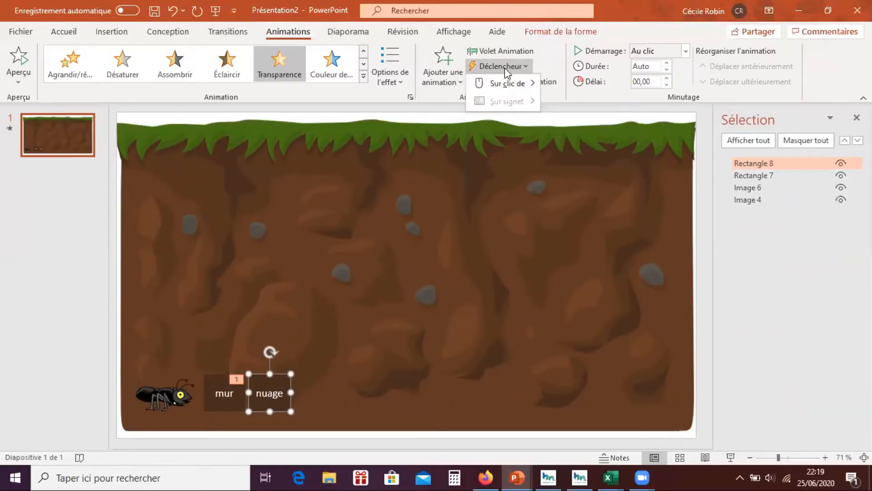
mouse_move(506, 84)
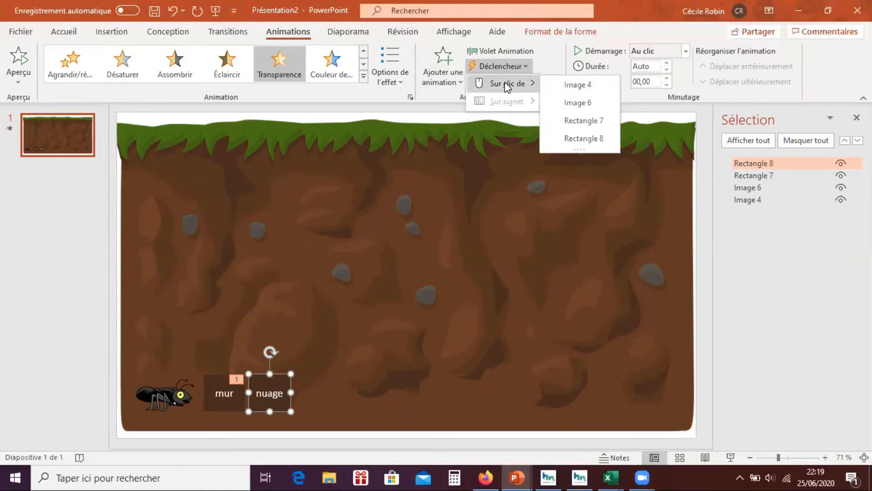
left_click(584, 138)
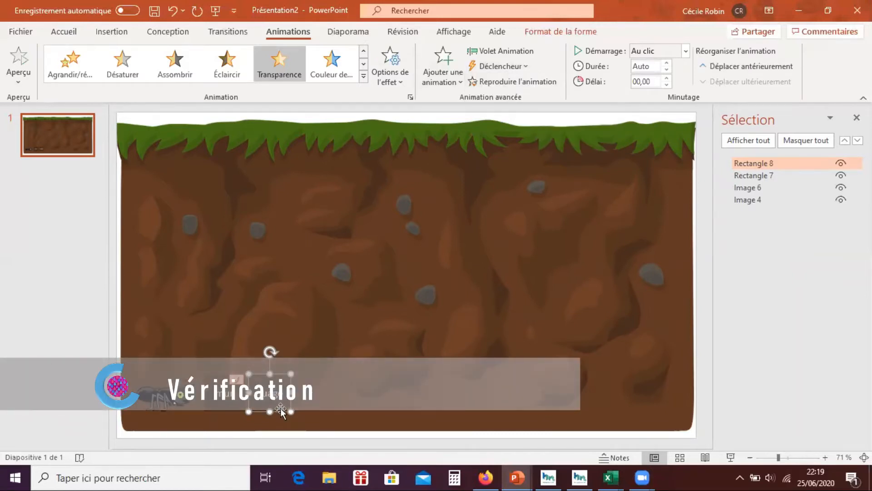
- Run the slide show, test the transparency trigger on the "nuage" square and return to editing
left_click(732, 458)
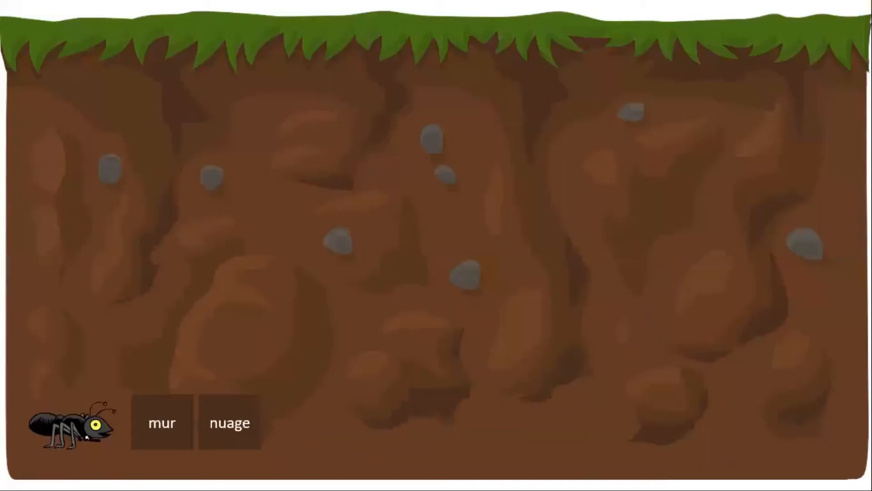
left_click(229, 440)
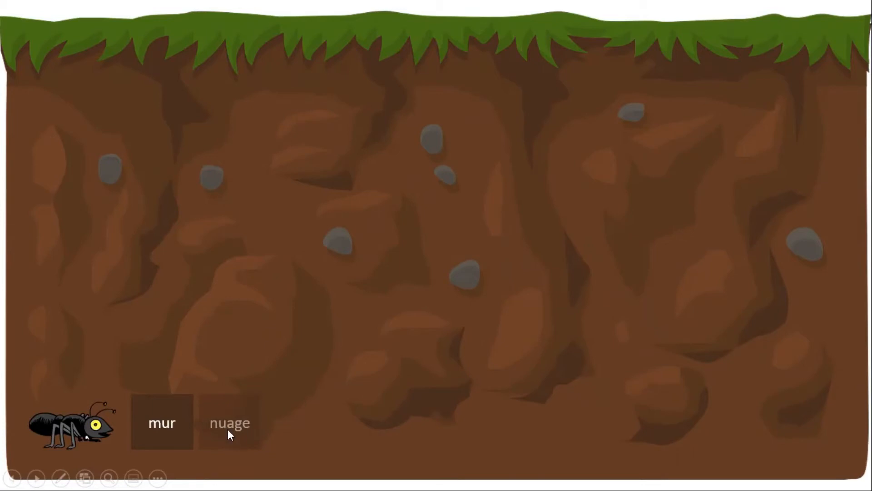
key("Escape")
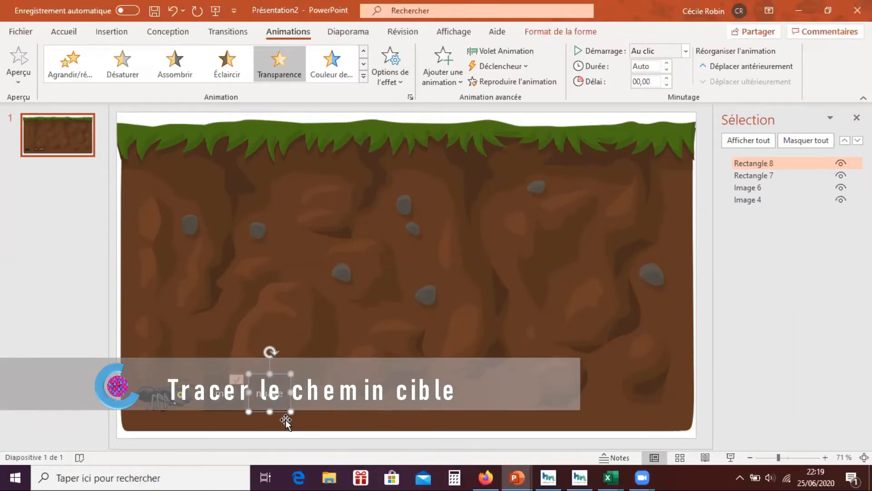
- Copy the "mur" square, place the copy directly above it and change its text to "maison"
left_click(224, 406)
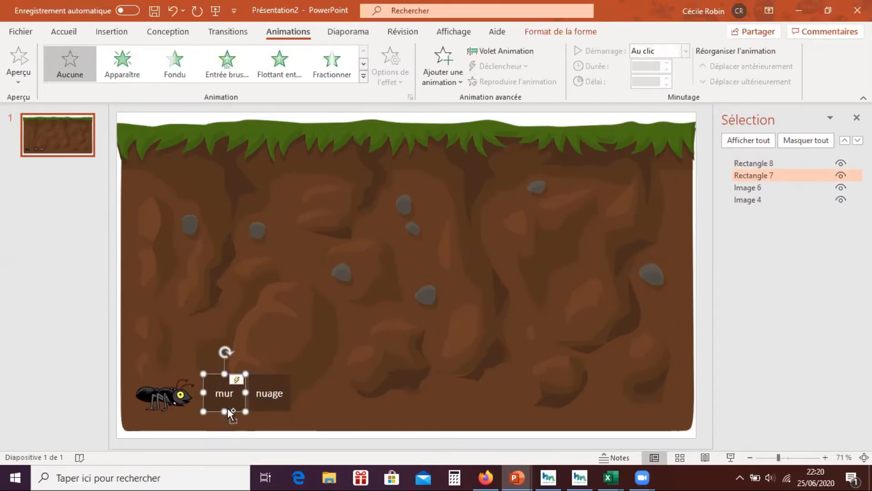
key("ctrl+v")
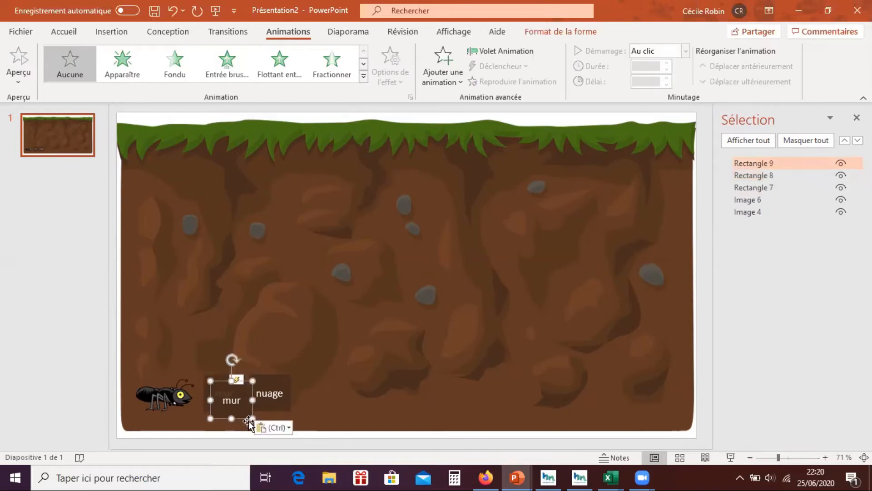
left_click_drag(243, 409, 235, 365)
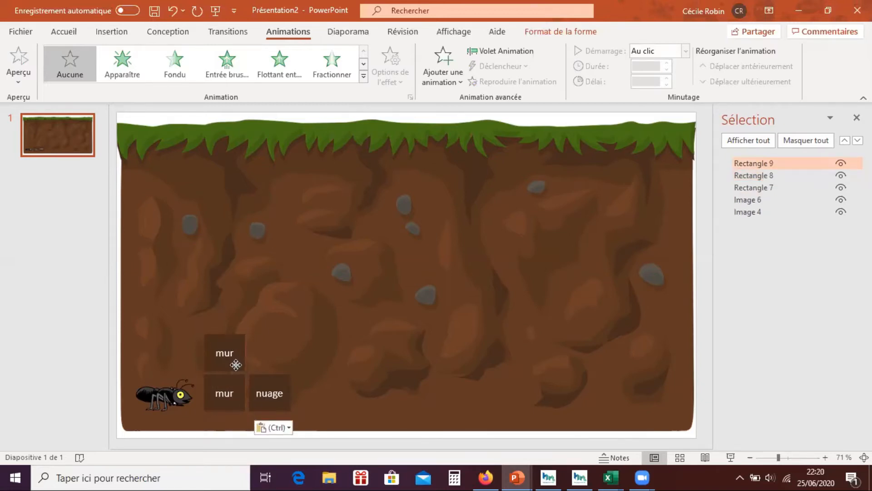
left_click(235, 365)
left_click(229, 350)
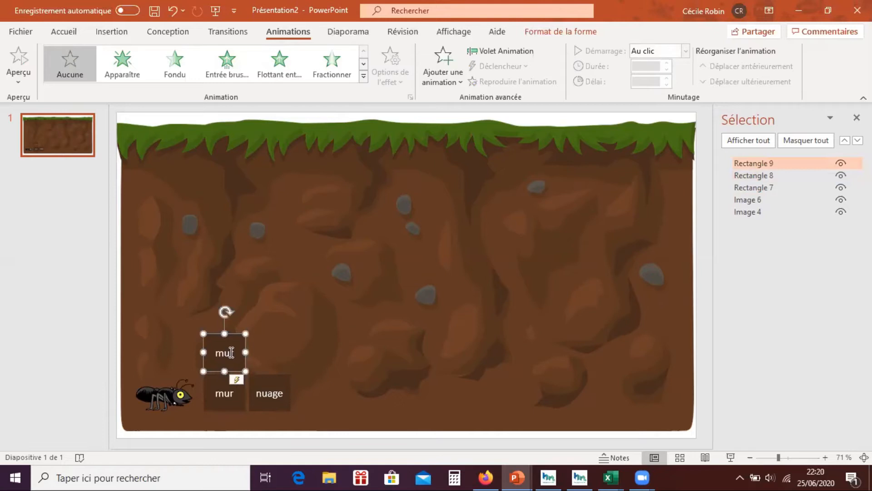
key("ctrl+z")
- Paste another square to the right of "maison" and change its text to "melon"
key("ctrl+v")
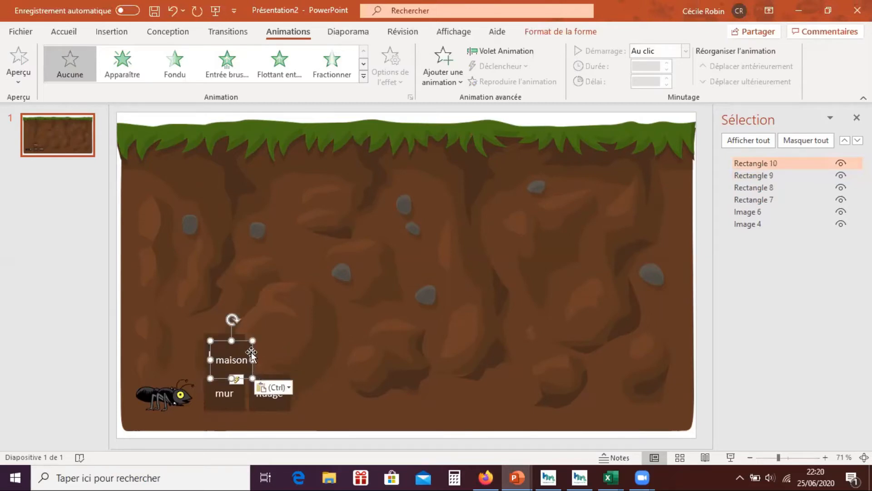
left_click_drag(249, 352, 285, 342)
double_click(280, 361)
type("melon")
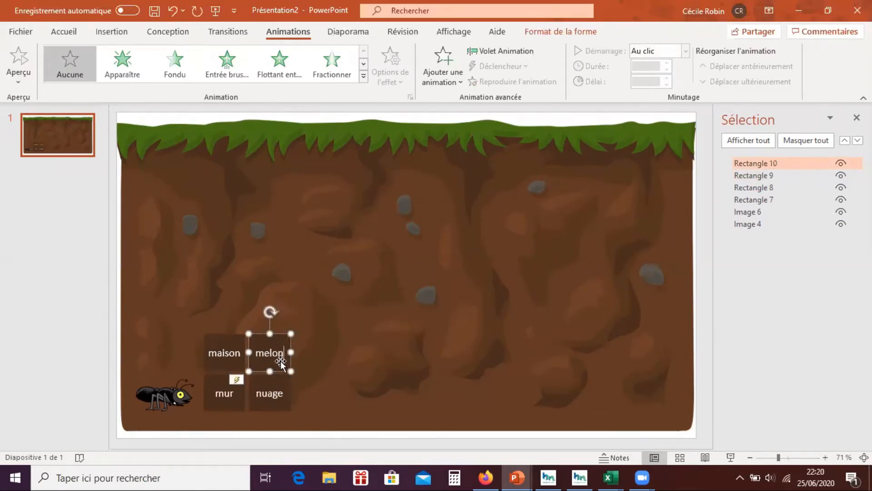
- Add a "monter" square to the right of "melon" and a "mine" square directly above "monter"
key("ctrl+v")
left_click_drag(277, 368, 316, 362)
key("F2")
type("monter")
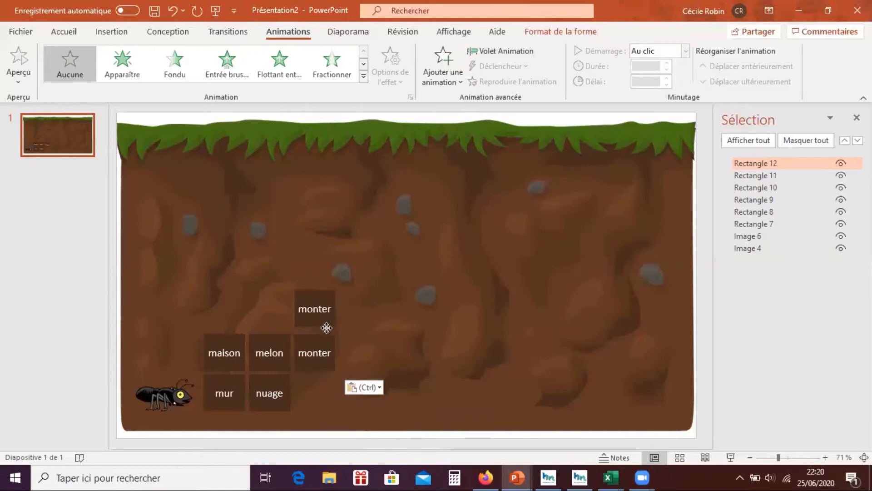
double_click(318, 308)
type("mine")
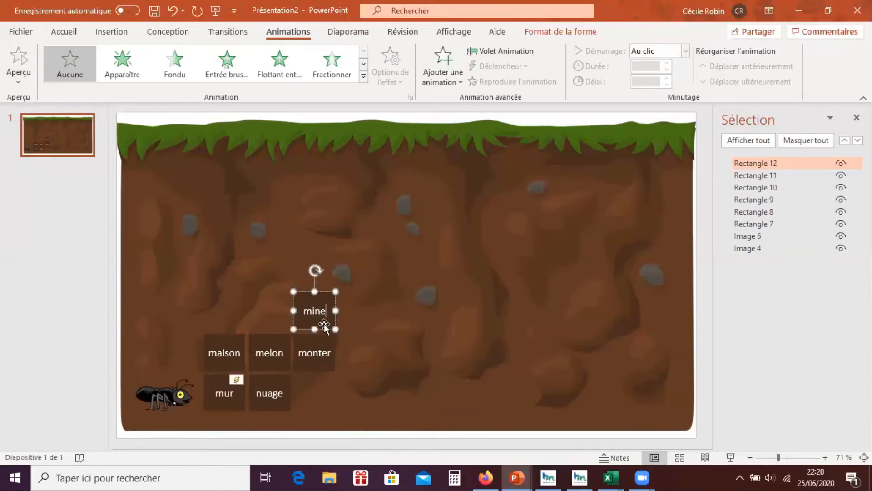
- Copy the "mine" square to its right, change the copy's text to "manger" and reduce its font size to 16
left_click(325, 328)
key("ctrl+c")
key("ctrl+v")
double_click(361, 312)
type("manger")
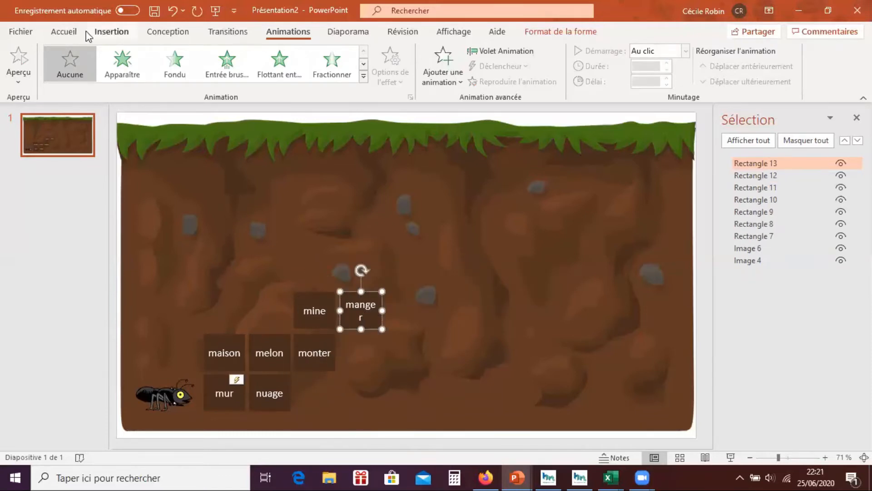
left_click(64, 32)
left_click(330, 55)
- Copy the "manger" square to its right and change the copy's text to "moi"
left_click(366, 330)
key("ctrl+c")
key("ctrl+v")
double_click(407, 312)
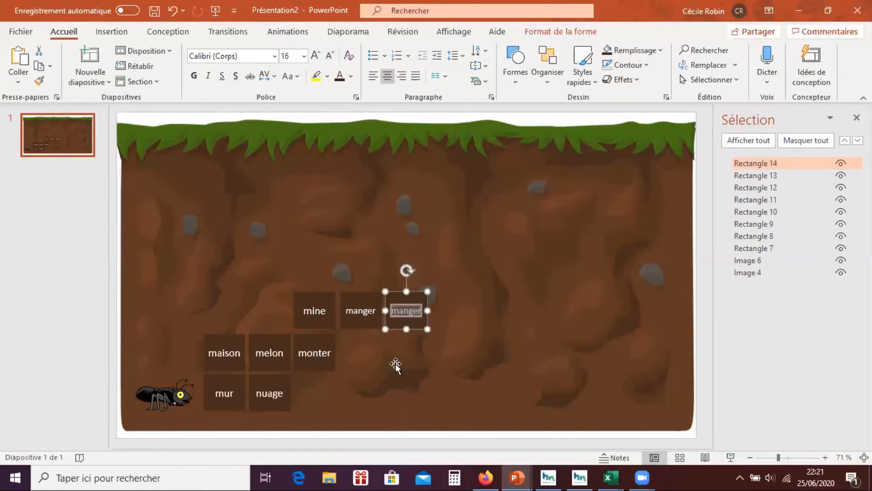
type("moi")
- Copy the "moi" square and place the copy directly above it
left_click(422, 329)
key("ctrl+c")
key("ctrl+v")
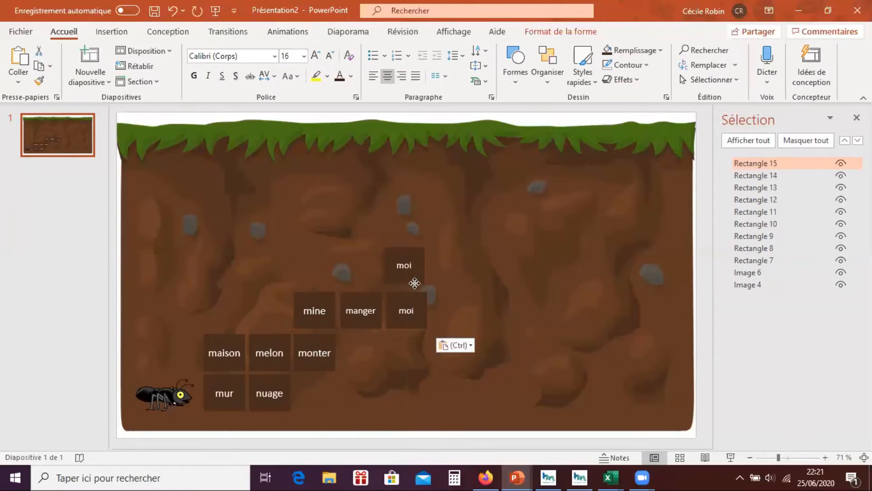